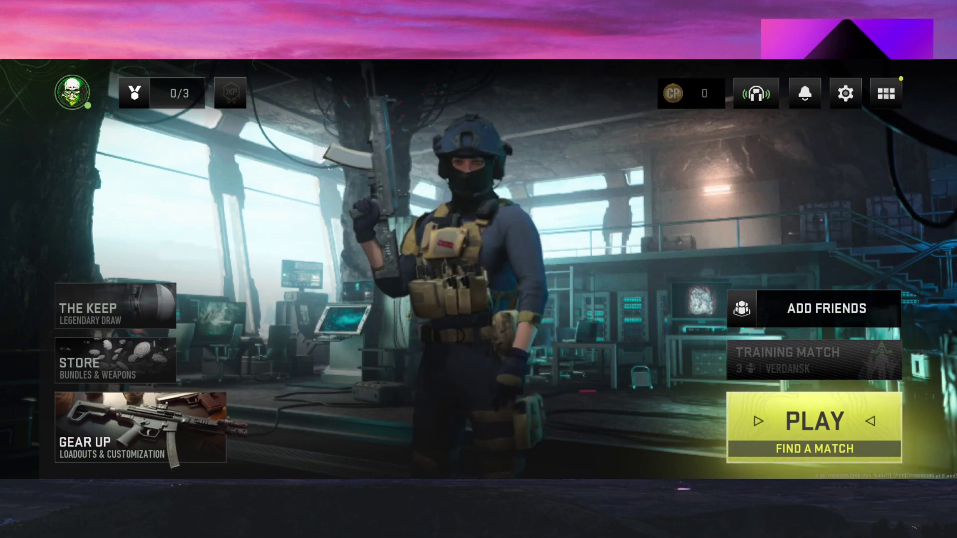
- Open the Settings panel from the gear icon at the lobby's top right
click(886, 93)
click(509, 276)
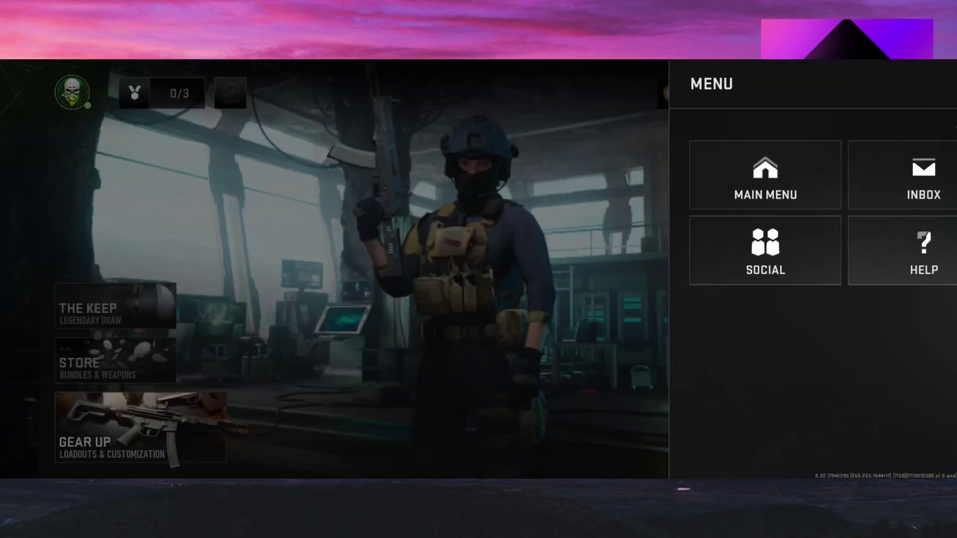
click(843, 93)
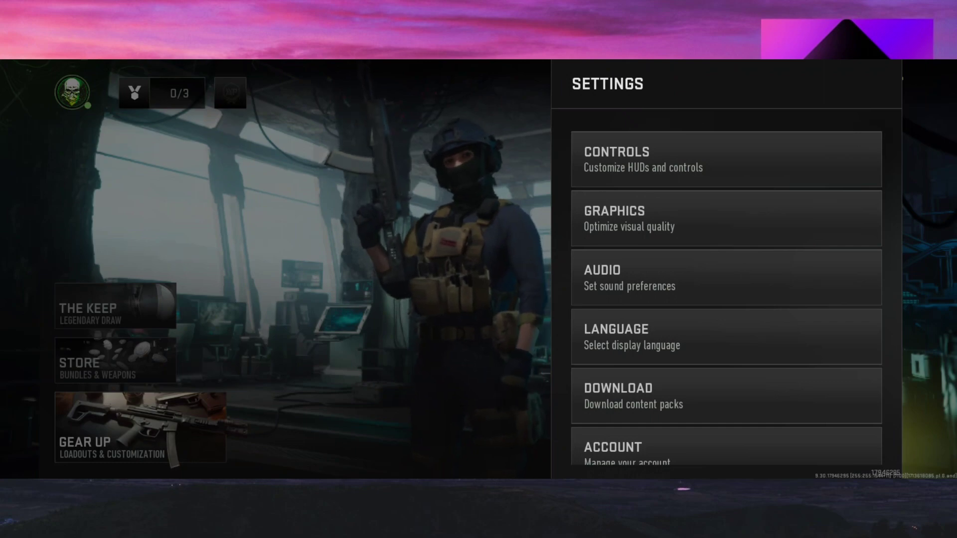
key(Escape)
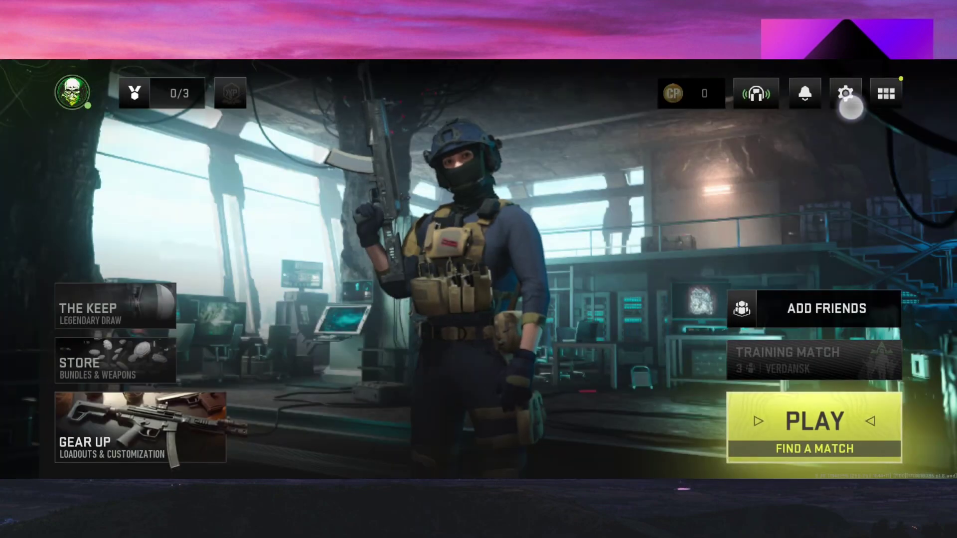
click(846, 92)
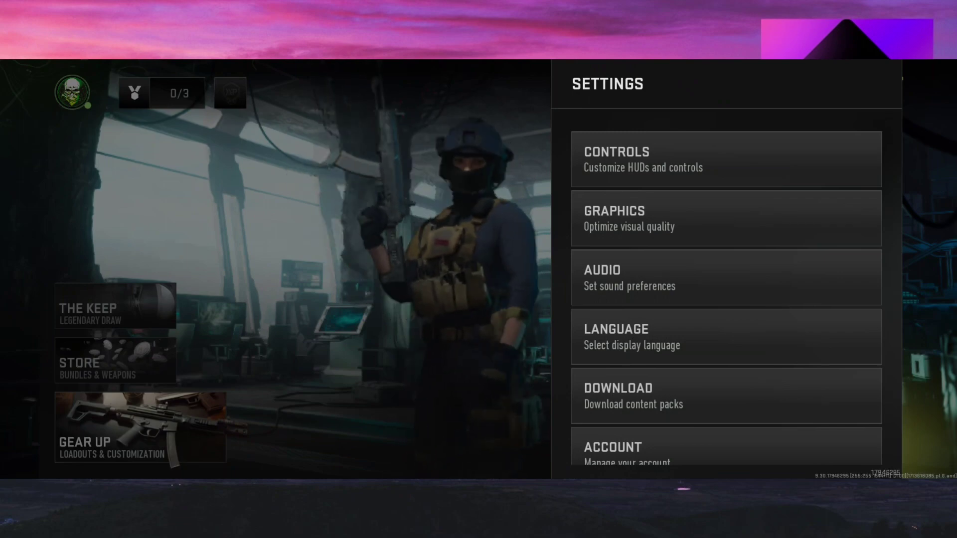
- Set Graphics Visual Quality to MIN, keeping performance optimization on Framerate
click(635, 219)
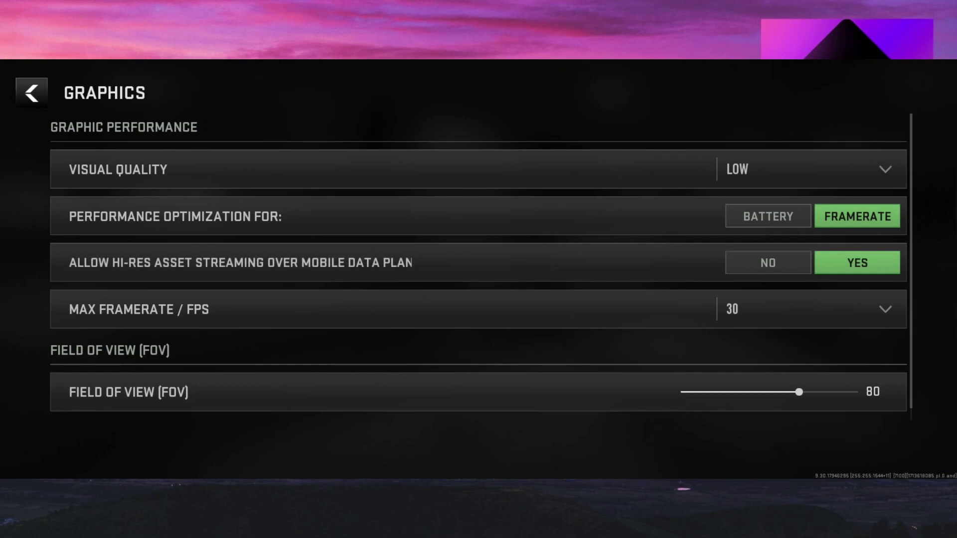
click(775, 173)
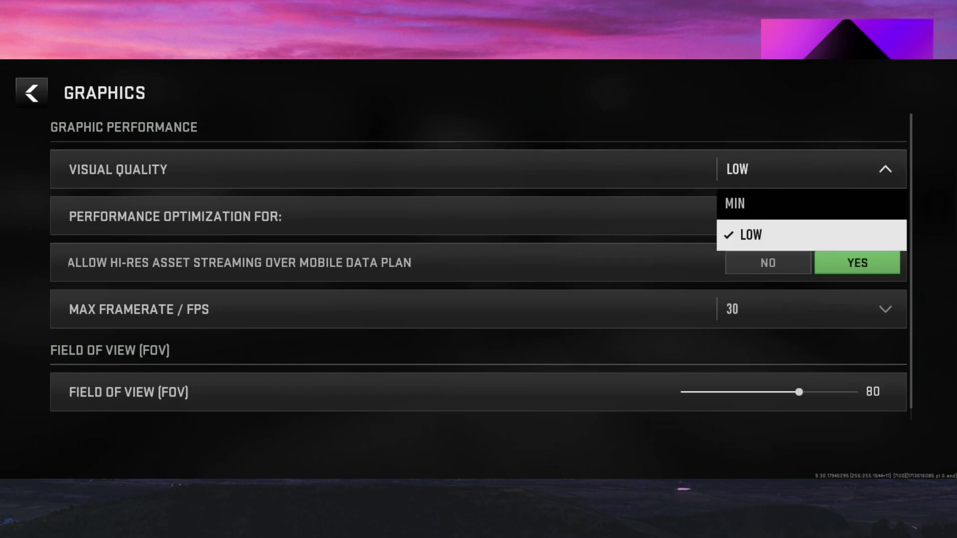
click(760, 201)
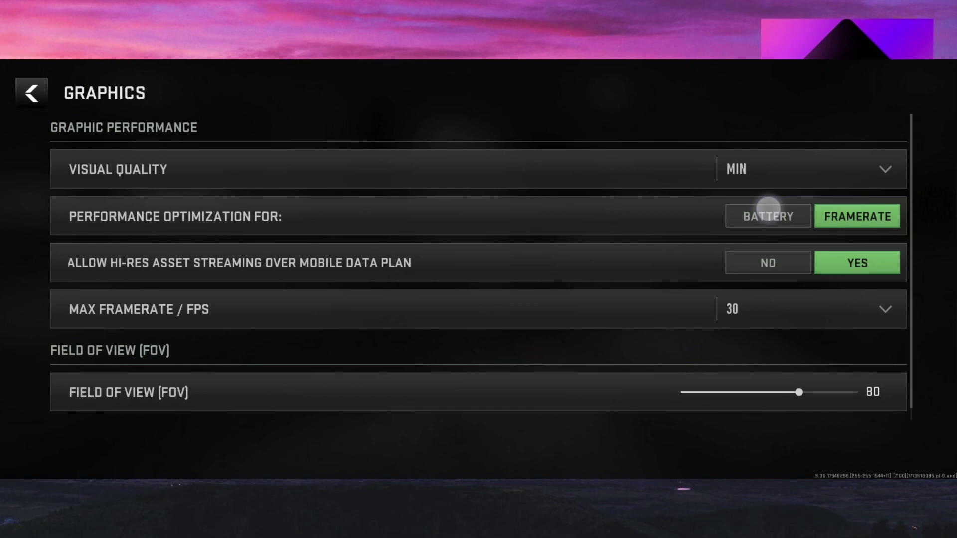
click(791, 177)
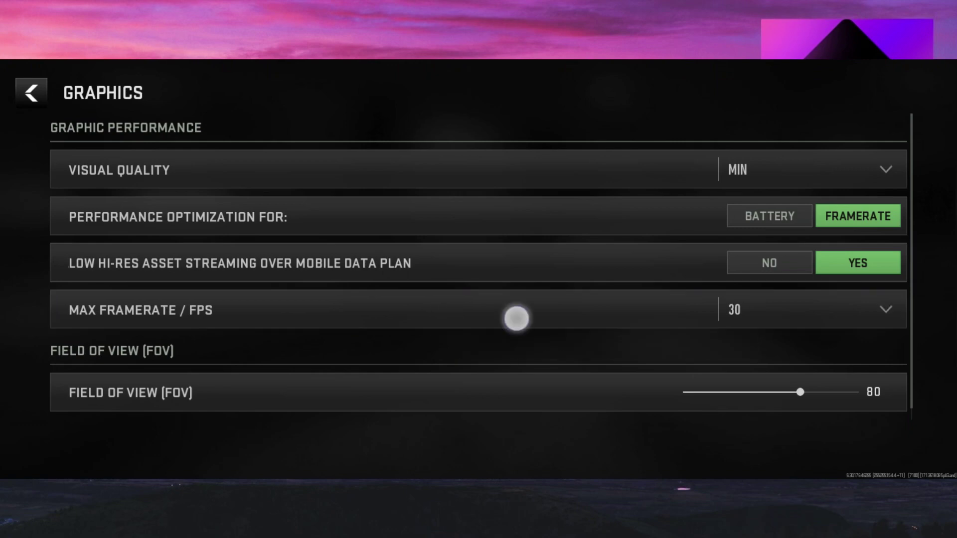
click(515, 318)
click(604, 321)
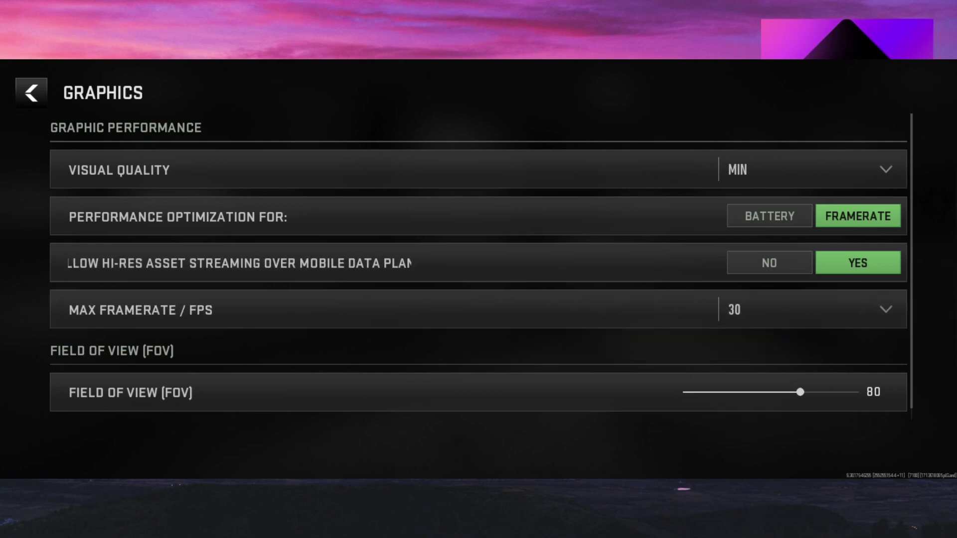
click(769, 216)
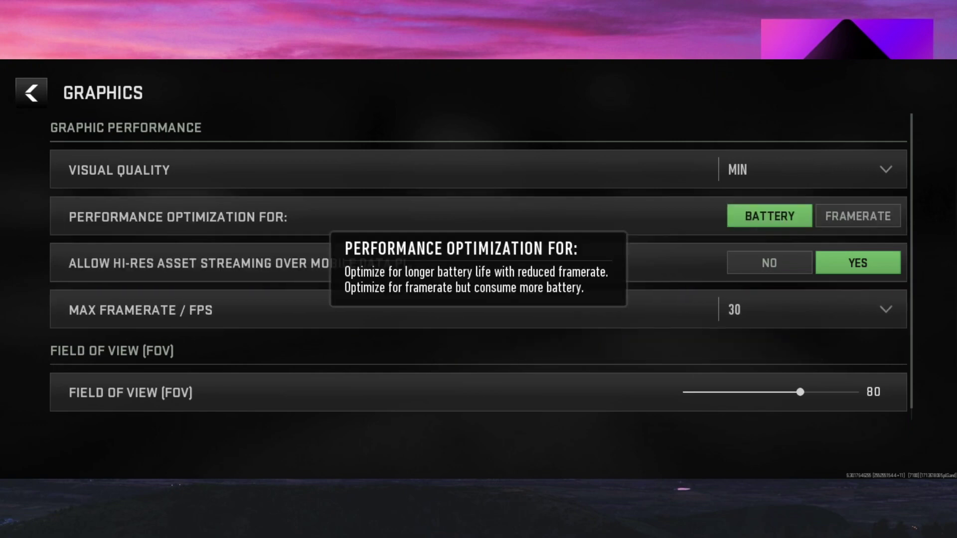
click(857, 216)
scroll(478, 262, down, 2)
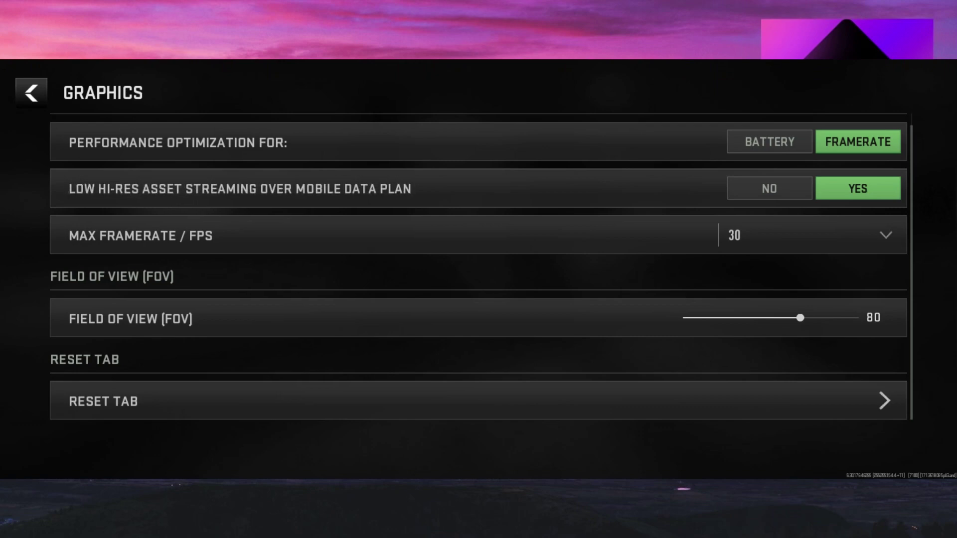
- Leave the game and launch Play Store from a launcher search for 'Play'
drag(1, 202, 45, 203)
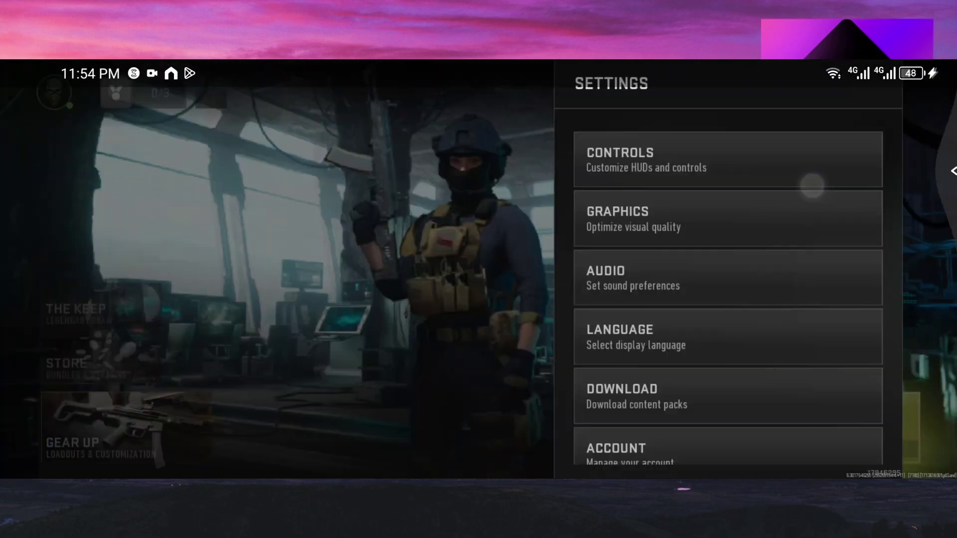
drag(953, 166, 811, 188)
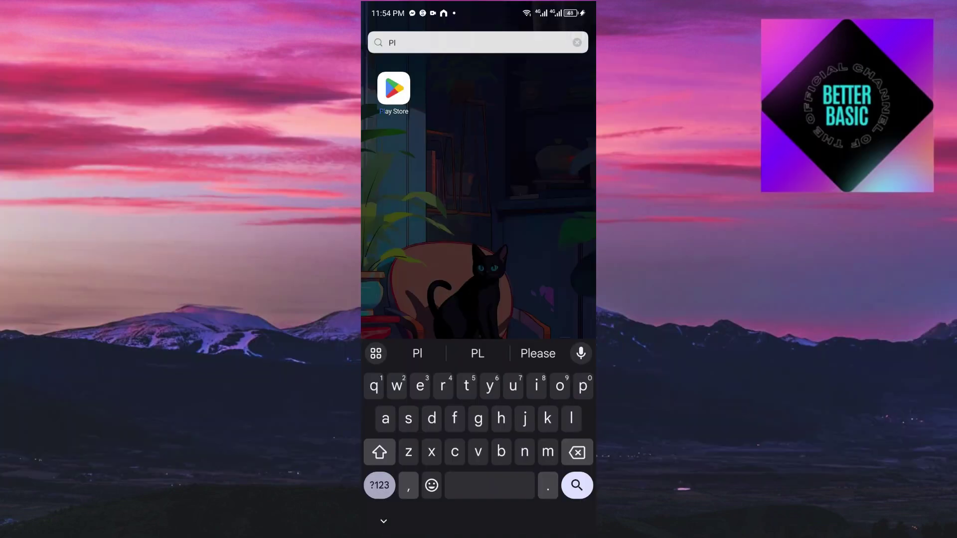
key(BackSpace)
key(BackSpace)
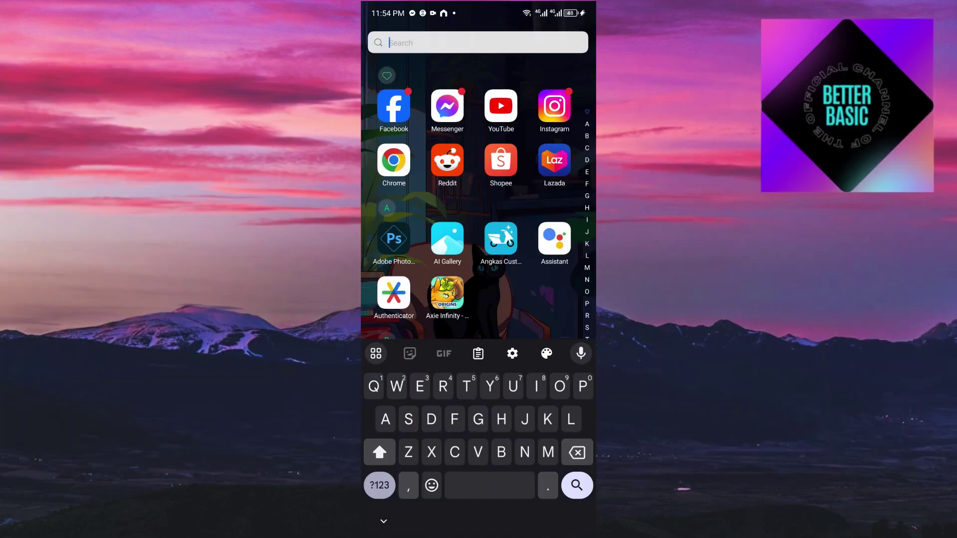
text(Pla)
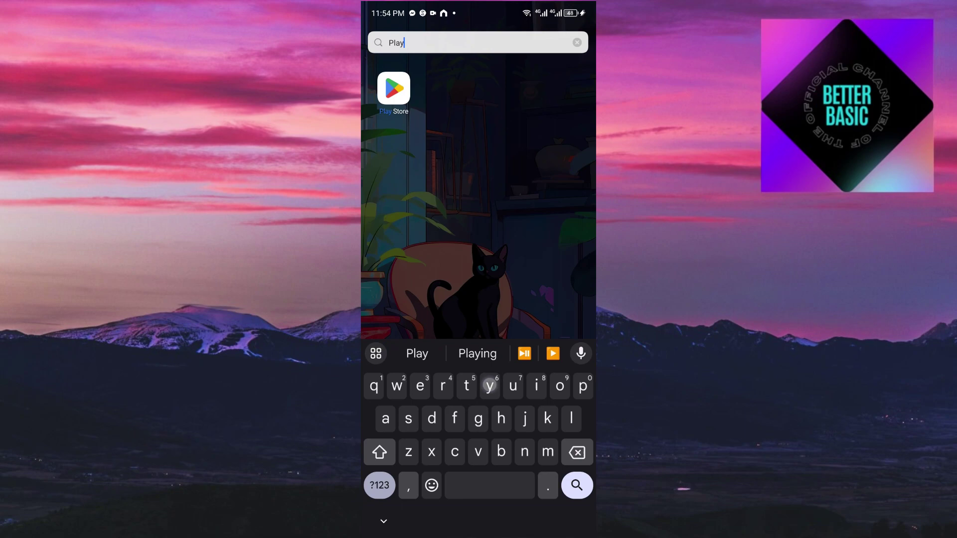
text(y)
click(401, 99)
- Search 'warzone' to open the Call of Duty: Warzone Mobile page, then pull down quick settings
click(382, 42)
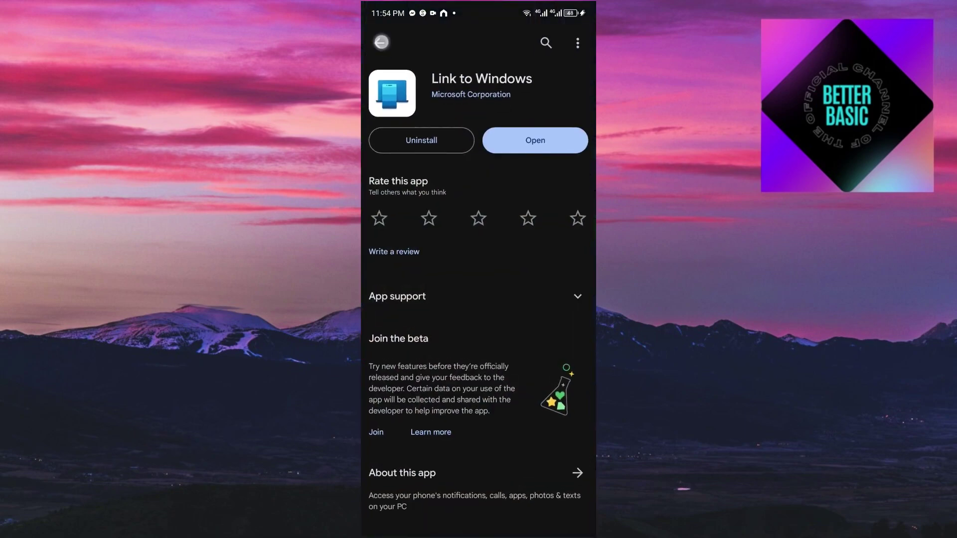
click(379, 43)
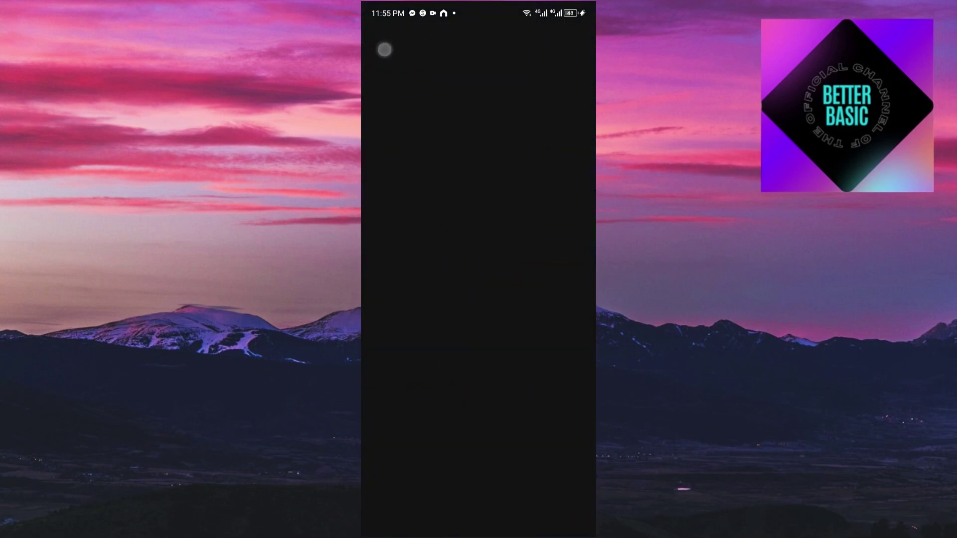
click(446, 43)
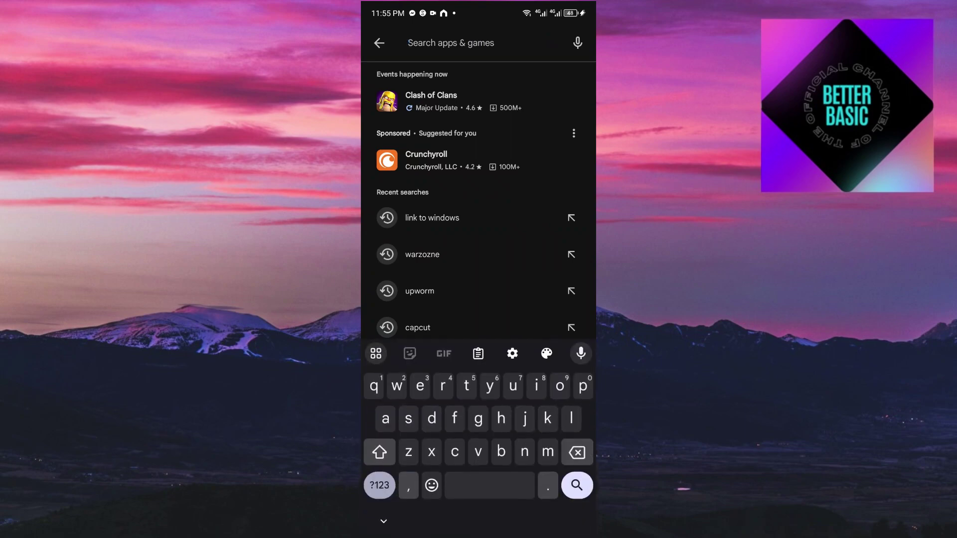
text(war)
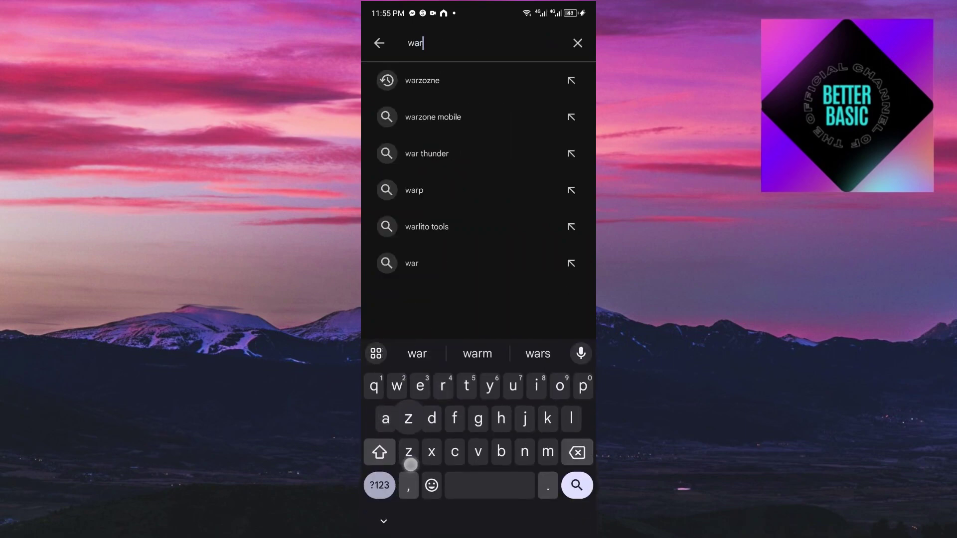
text(zo)
click(415, 81)
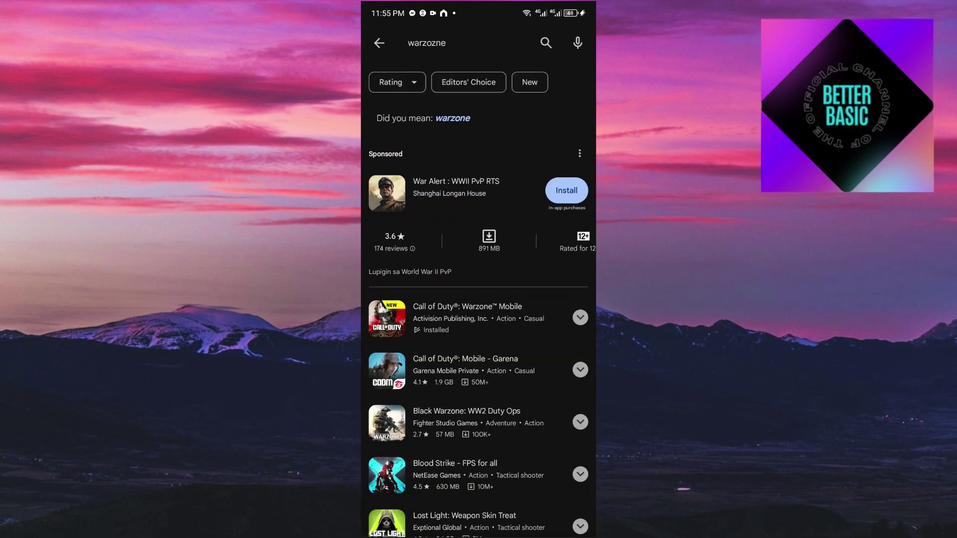
click(475, 318)
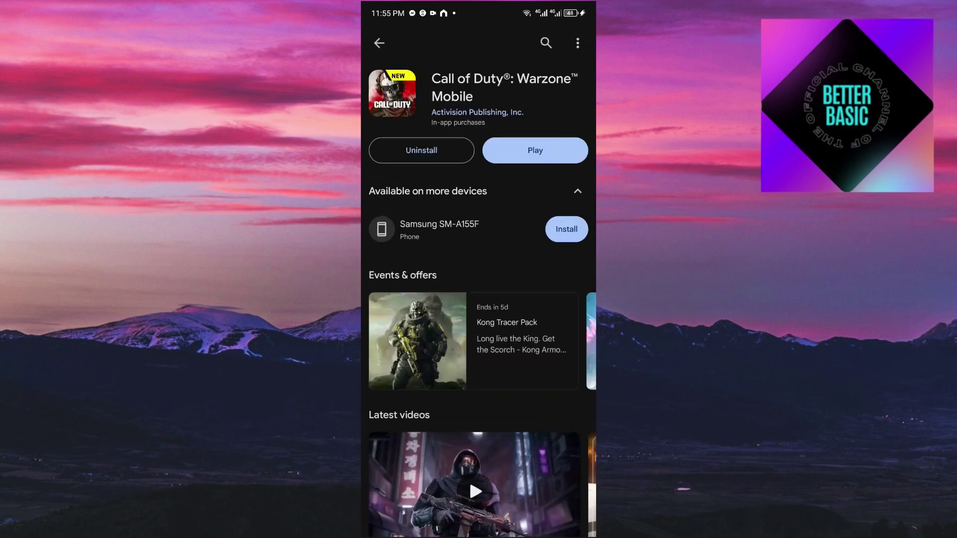
drag(479, 7, 479, 336)
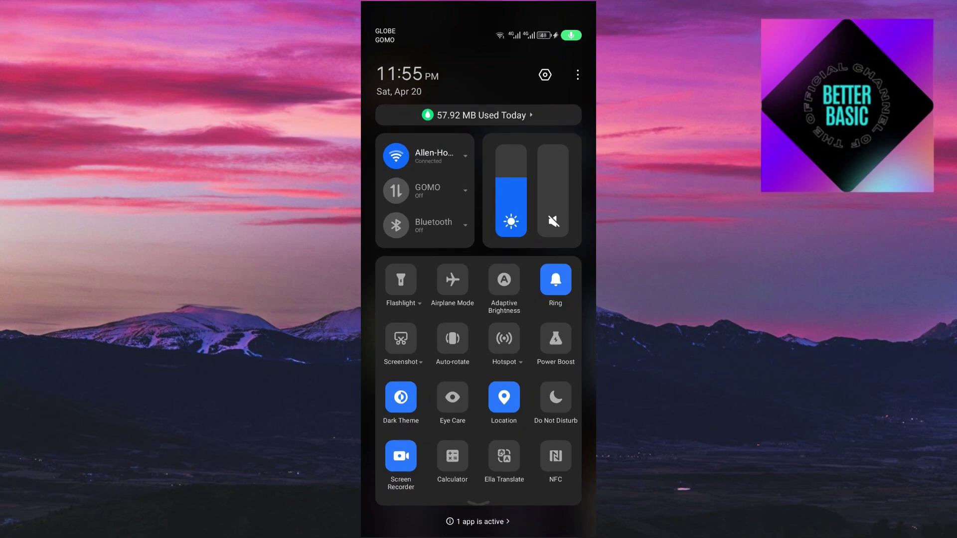
- Check Android Storage, 94.28 GB of 128 GB (73%) used, then go back
click(545, 76)
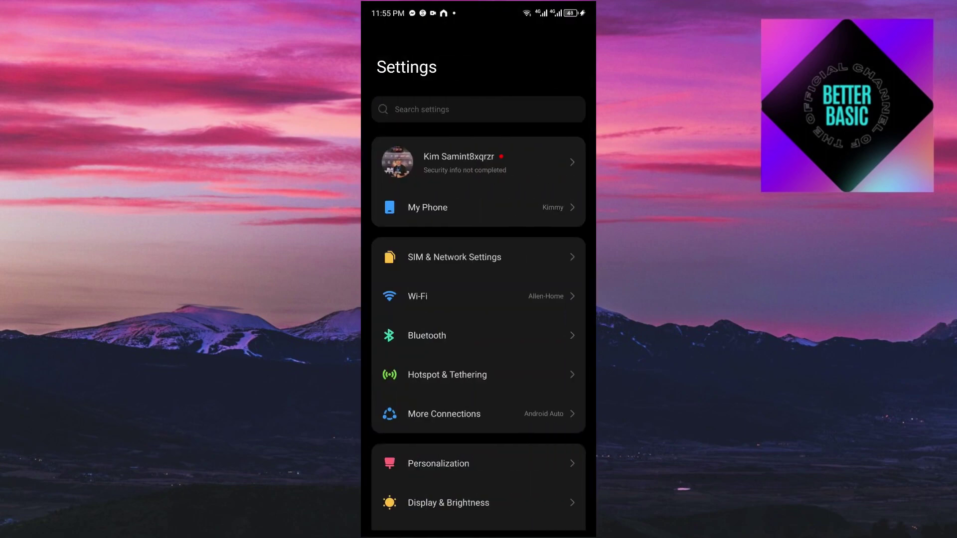
drag(530, 375, 529, 133)
drag(513, 359, 512, 321)
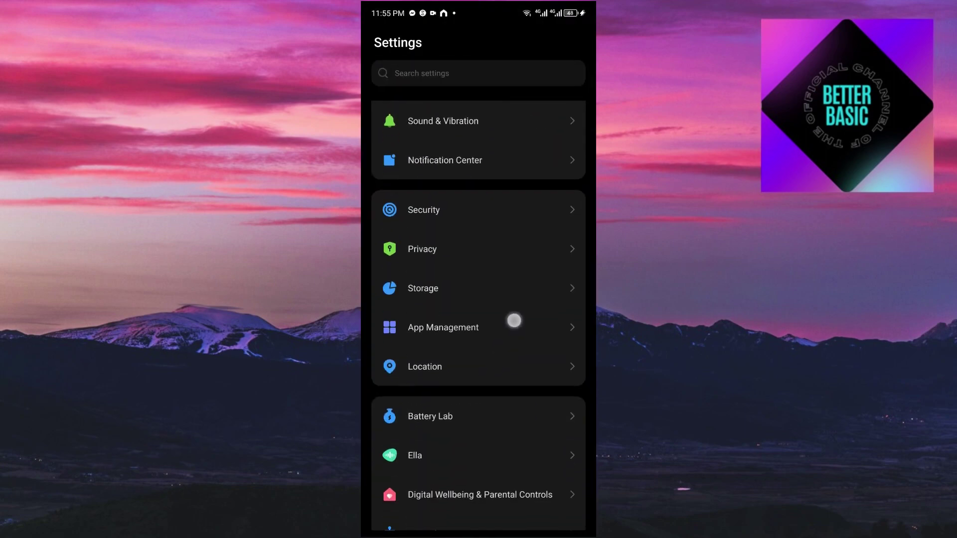
click(457, 306)
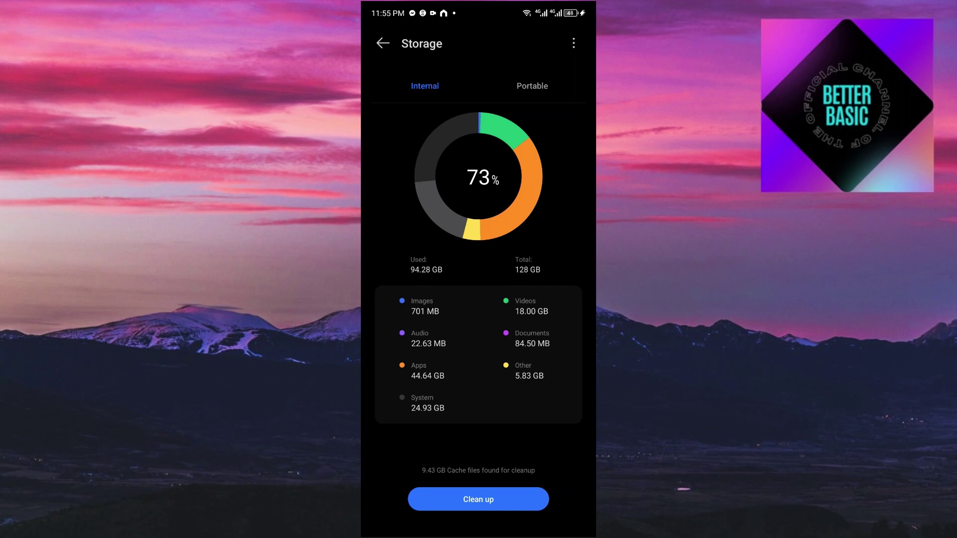
click(383, 44)
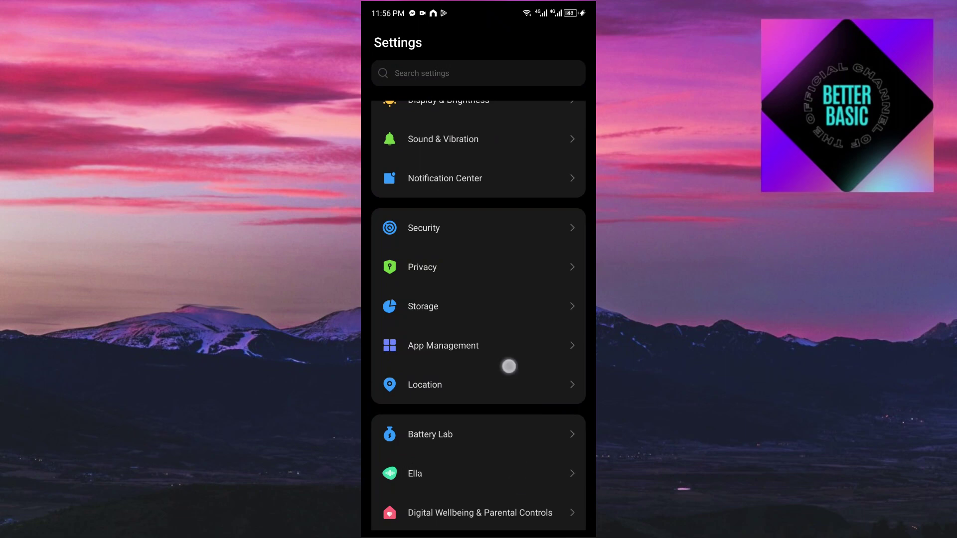
drag(509, 366, 509, 123)
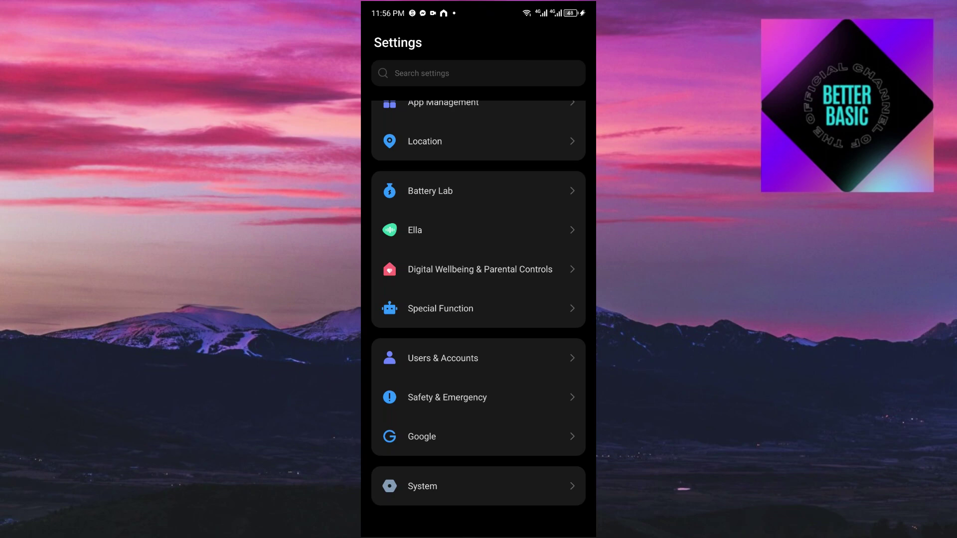
- Run System > System update > Online Update: Android 13, March 5, 2024 patch
click(482, 493)
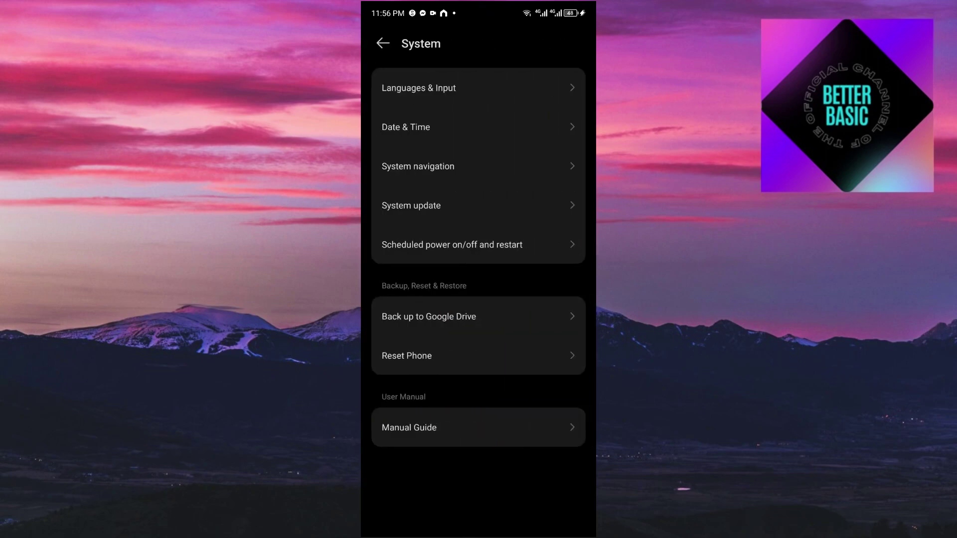
click(483, 212)
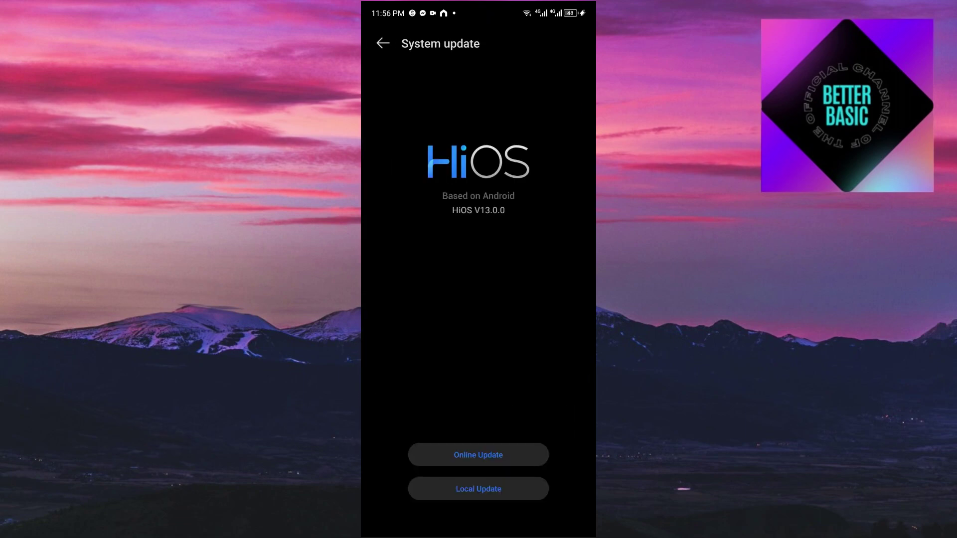
click(505, 451)
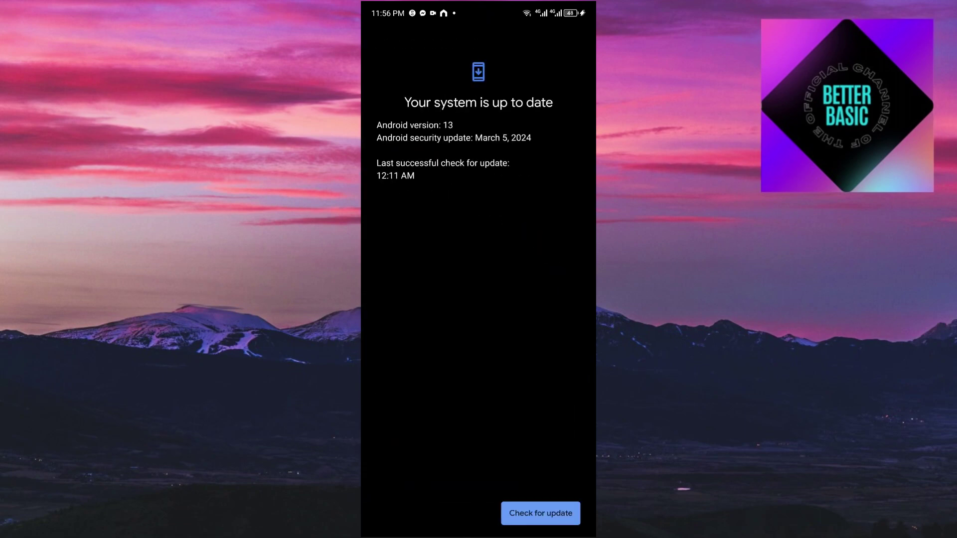